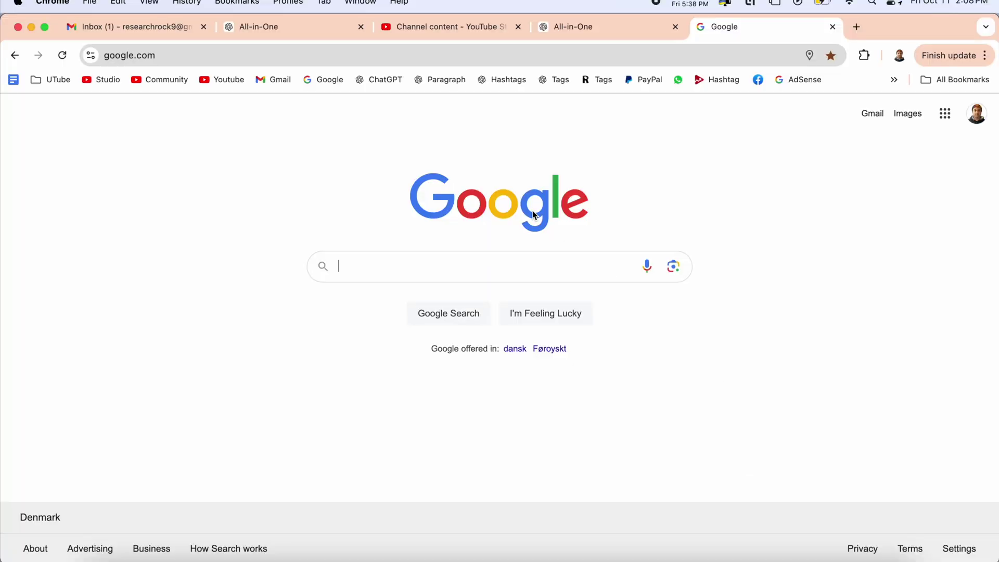
Search Google for 'Fello AI: Chat Bot Assistant' and follow felloai.com's Download Now link to the App Store
text(Fello AI: Chat Bot Assistant)
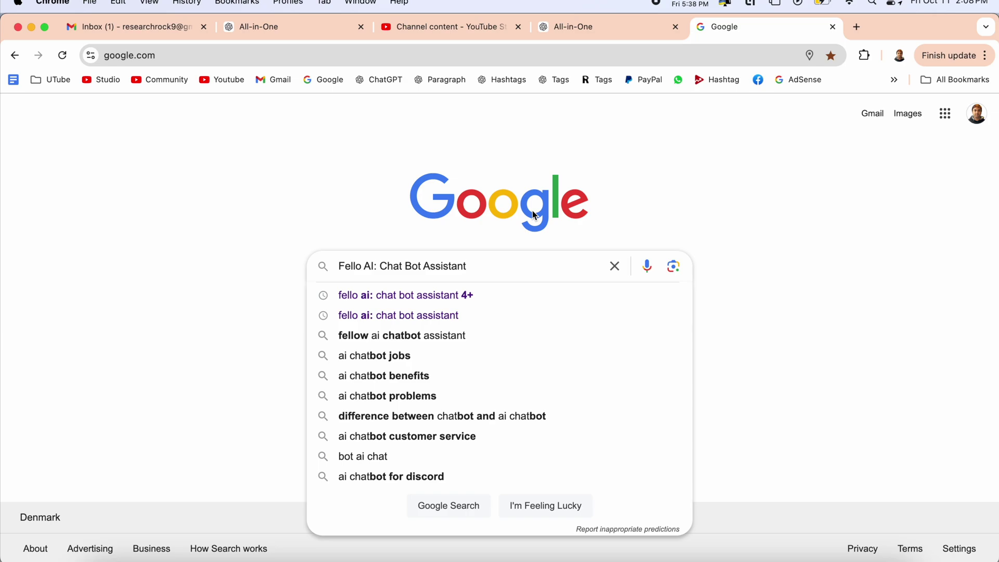
key(Return)
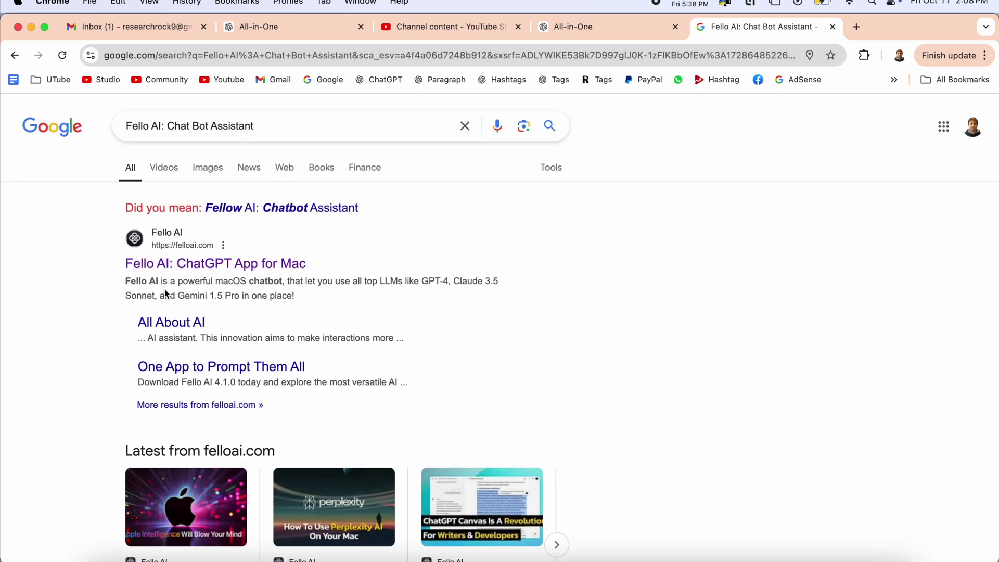
click(198, 265)
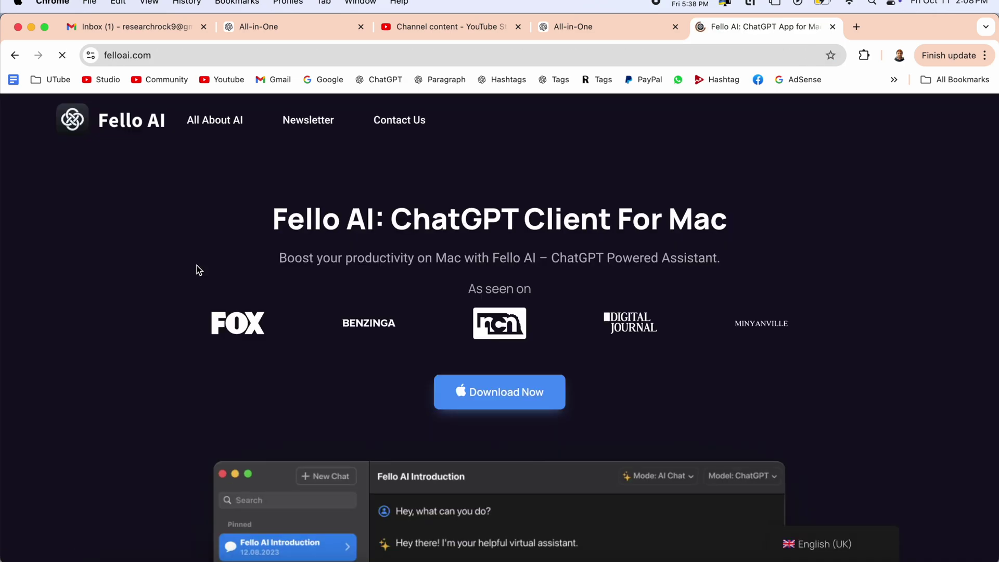
click(489, 397)
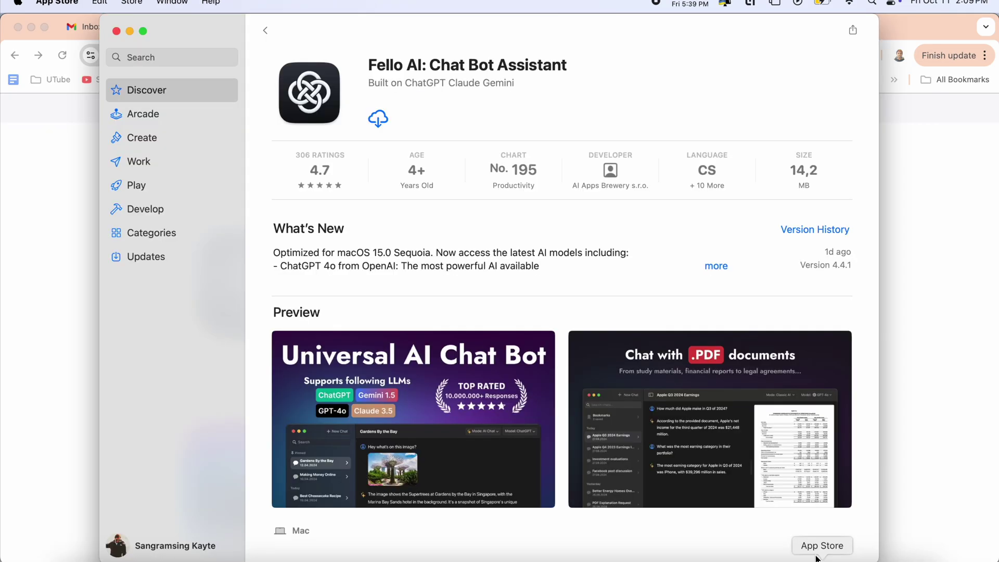
Download Fello AI from its App Store listing and reposition its empty chat window
click(385, 120)
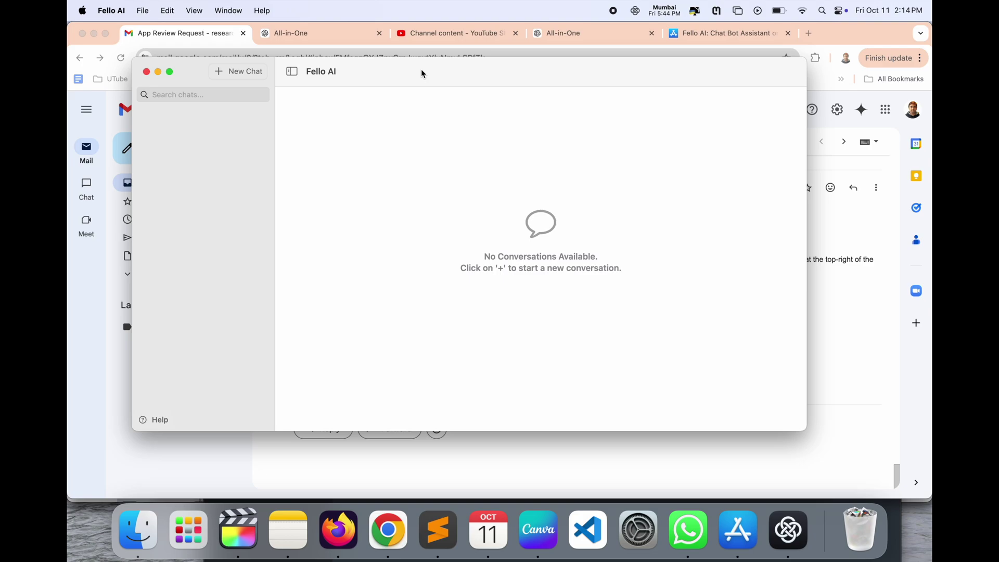
mouse_move(420, 70)
mouse_down()
mouse_move(382, 89)
mouse_move(409, 79)
mouse_up()
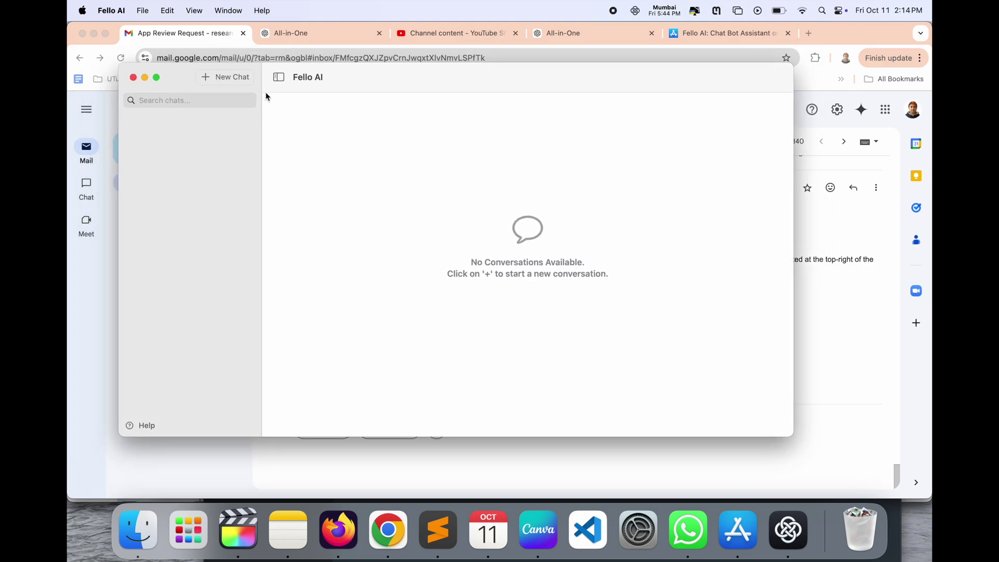
Create New Chat 1 and review the model list, leaving GPT-4o selected
click(232, 77)
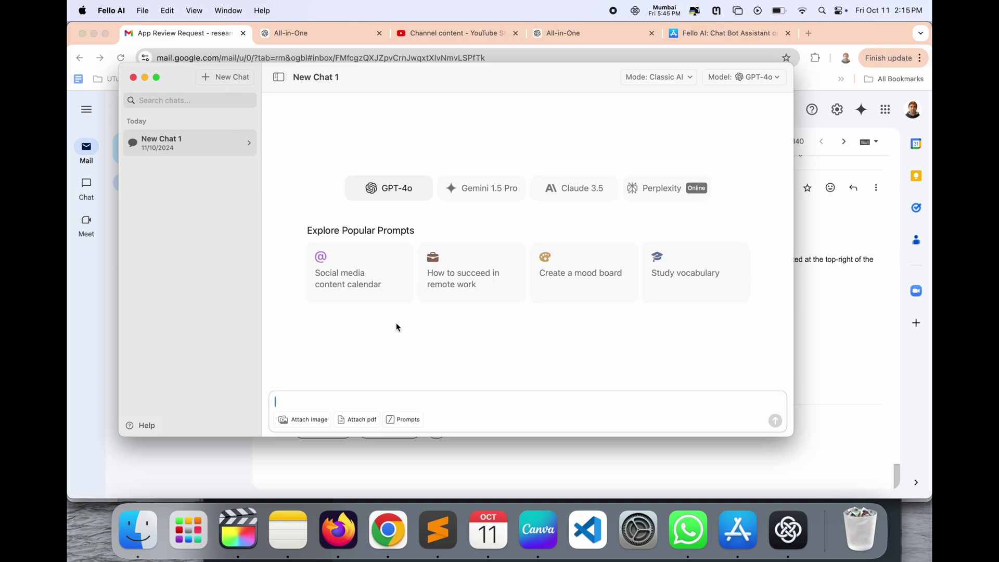
click(731, 82)
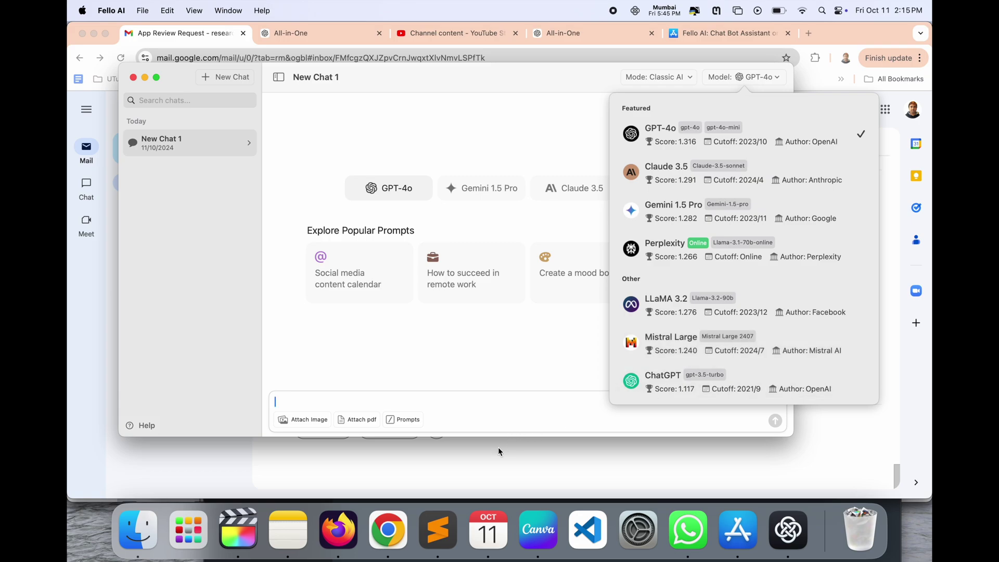
Send the Social media content calendar prompt card request to GPT-4o
click(363, 401)
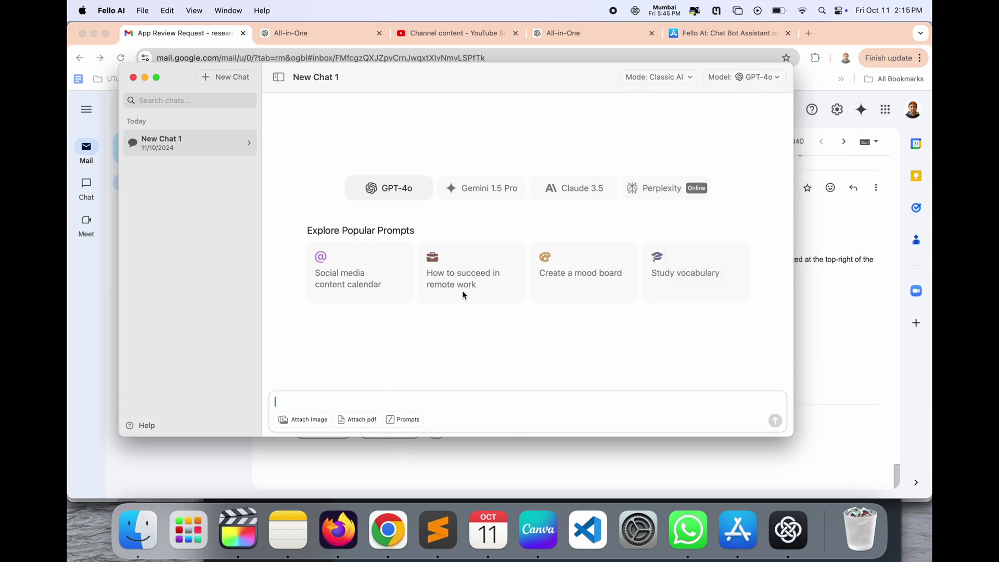
click(352, 292)
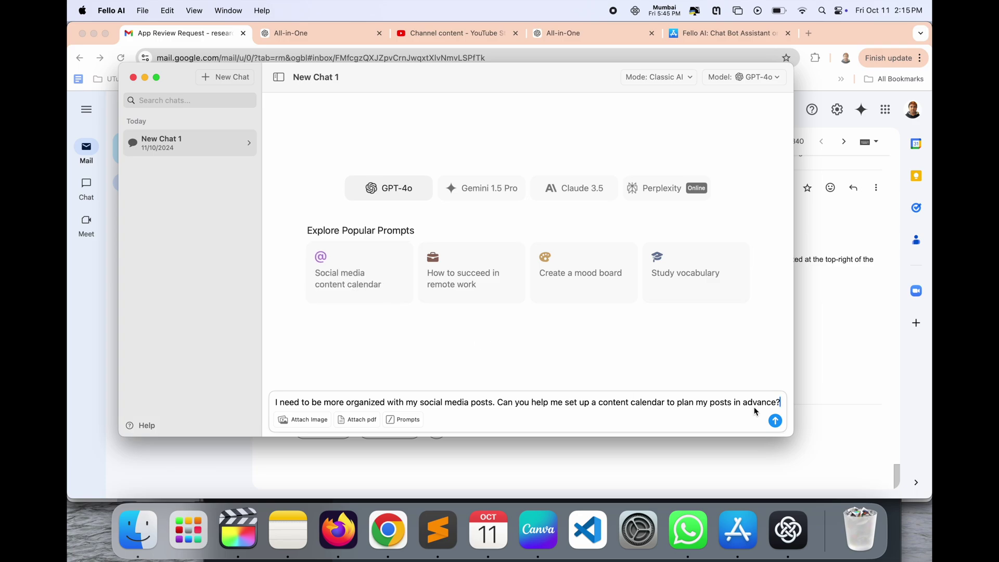
click(775, 420)
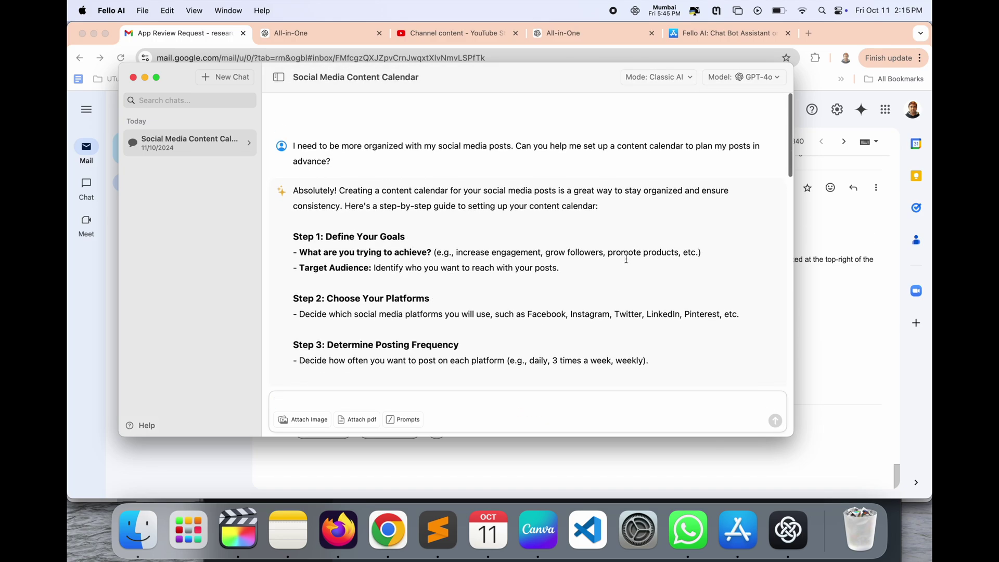
Switch the chat model to Claude 3.5, then back to GPT-4o
click(777, 77)
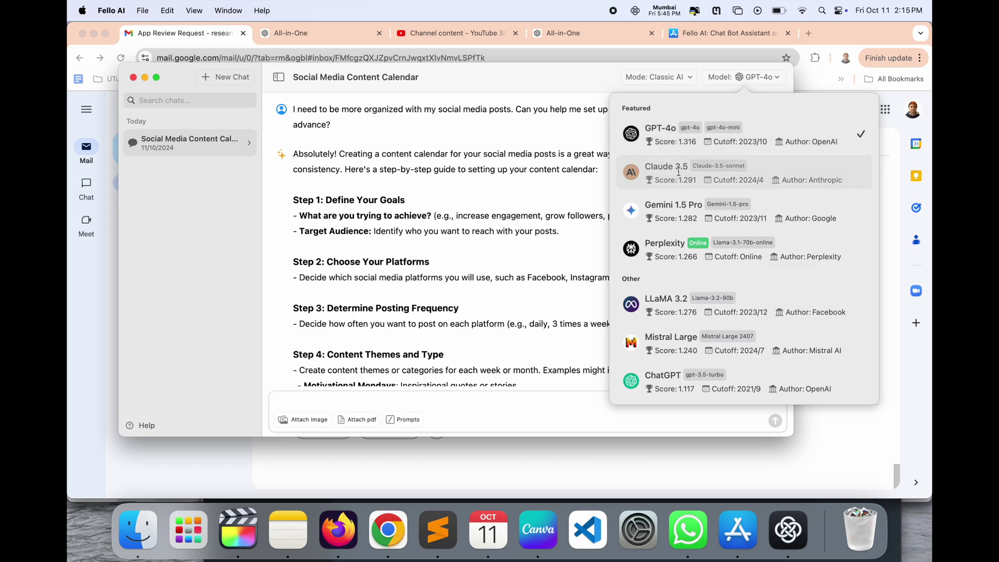
click(666, 171)
scroll(460, 218, down, 10)
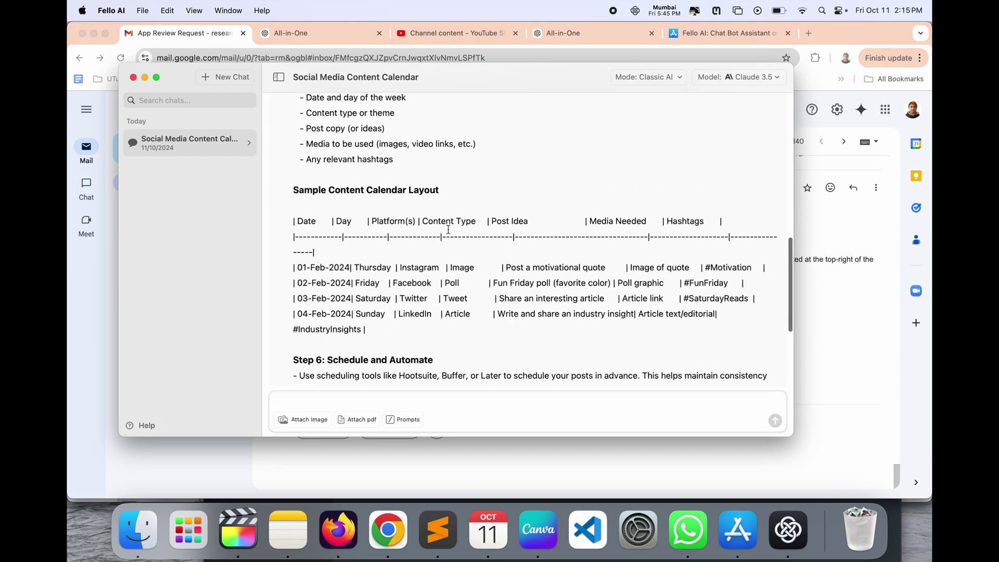
scroll(459, 218, up, 4)
click(739, 77)
click(651, 132)
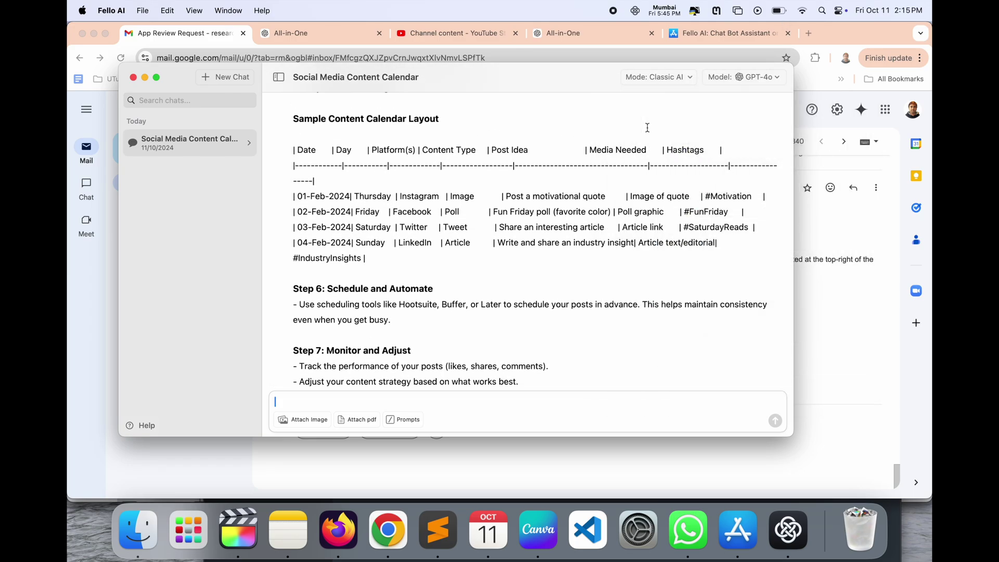
Attach the Fello AI promo image and ask 'can you help me to' explain it
click(311, 420)
text(can you)
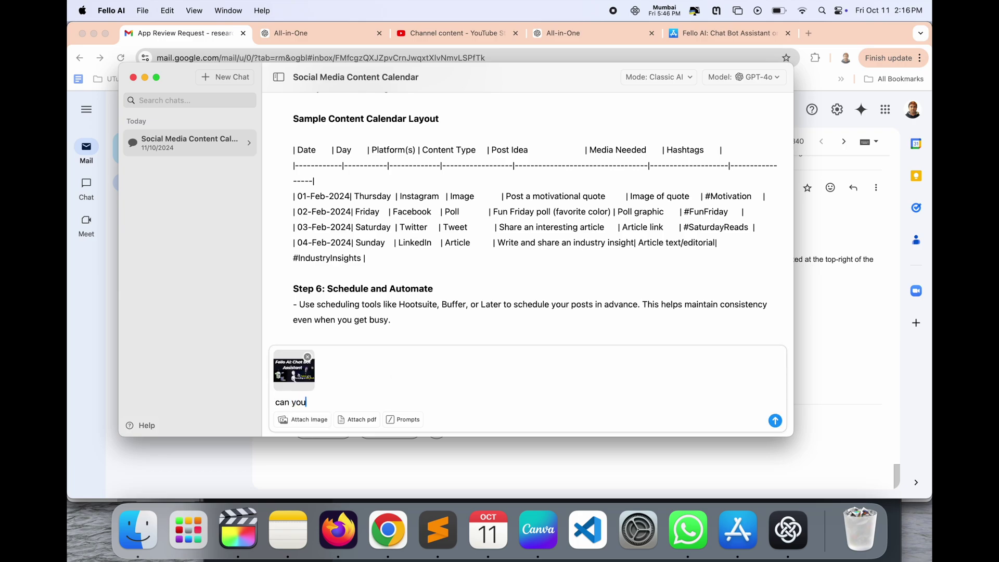
text( help me to)
key(F5)
key(Return)
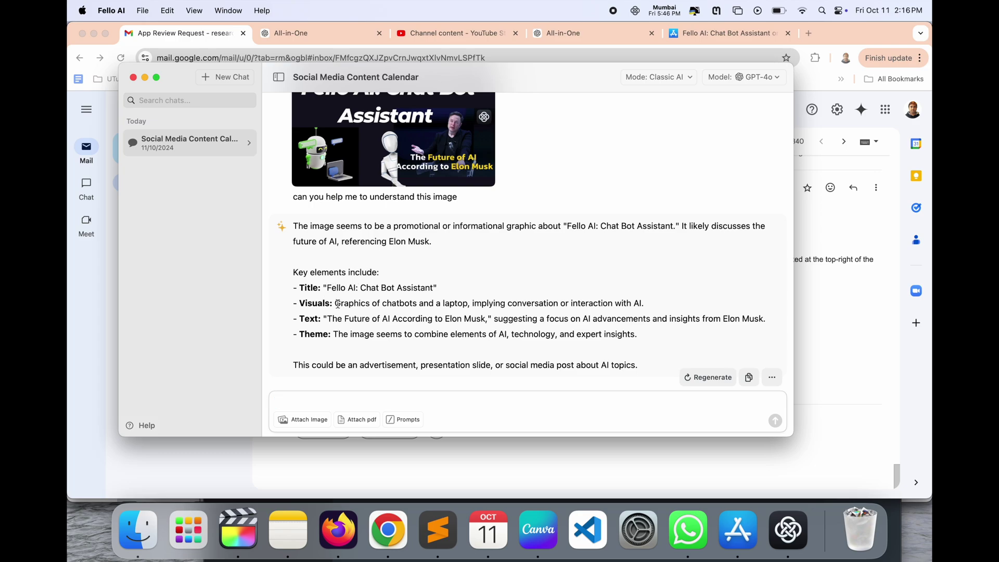
Select the Visuals line, the quoted title, and the whole key elements list in the answer
drag(338, 304, 621, 304)
drag(328, 318, 481, 319)
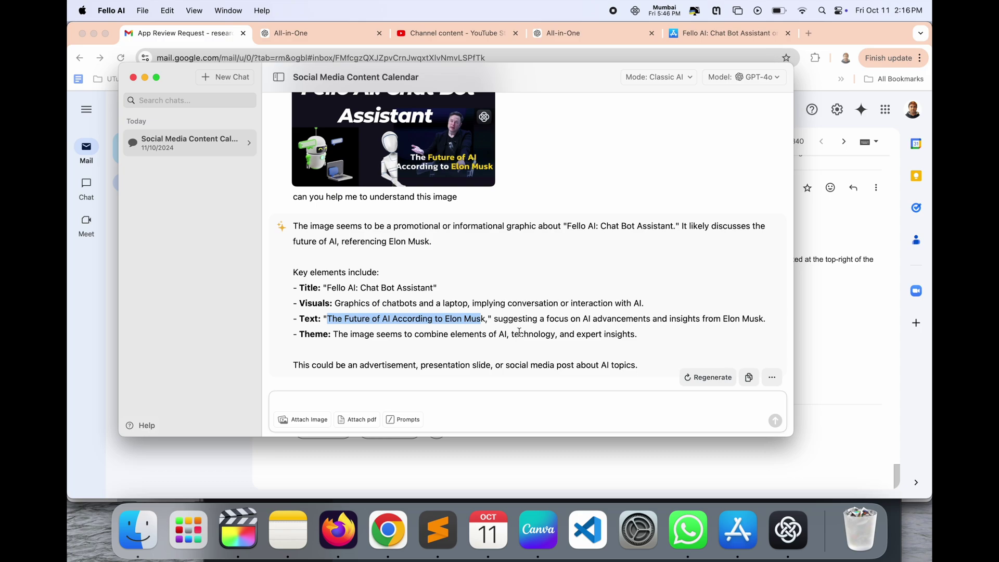
scroll(382, 343, down, 1)
scroll(383, 342, up, 1)
drag(653, 335, 277, 274)
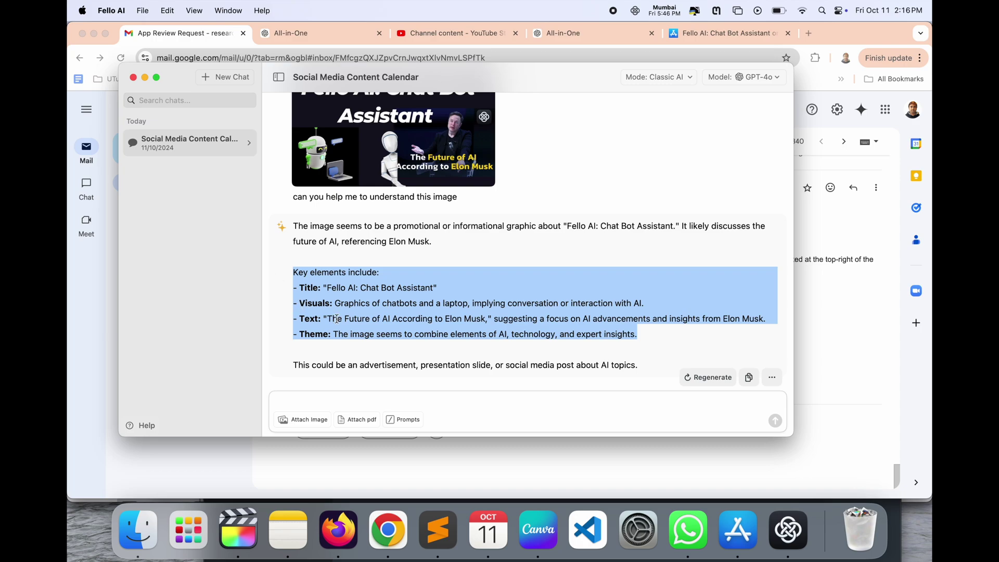
Attach a PDF from the Desktop's DTU folder to a new message
click(358, 422)
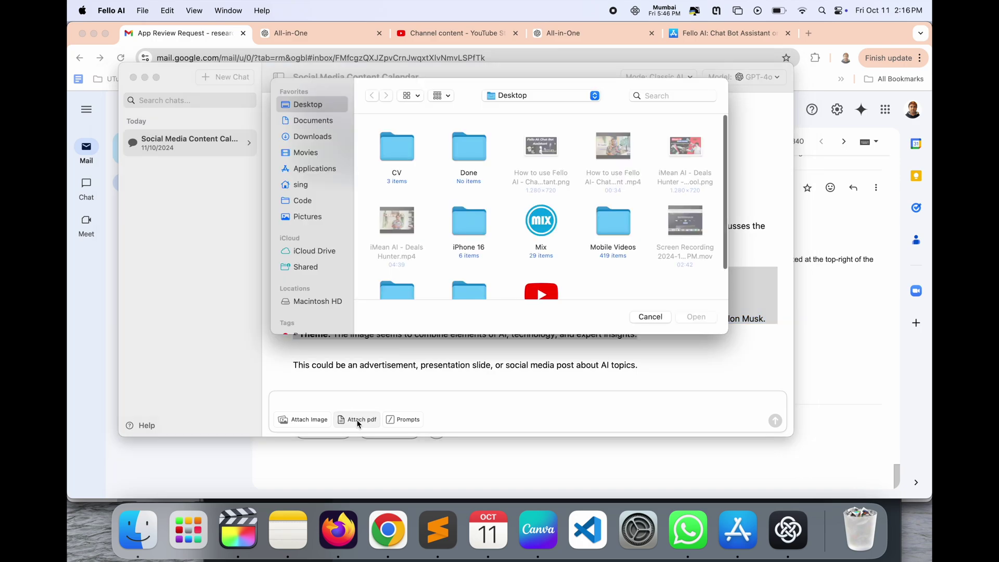
scroll(582, 242, down, 3)
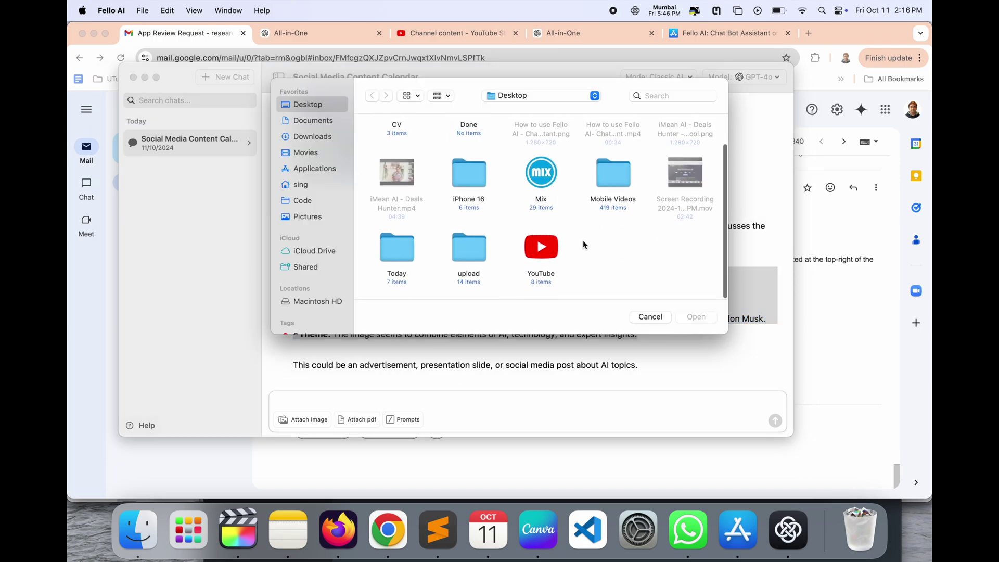
scroll(582, 242, up, 2)
click(312, 120)
click(312, 136)
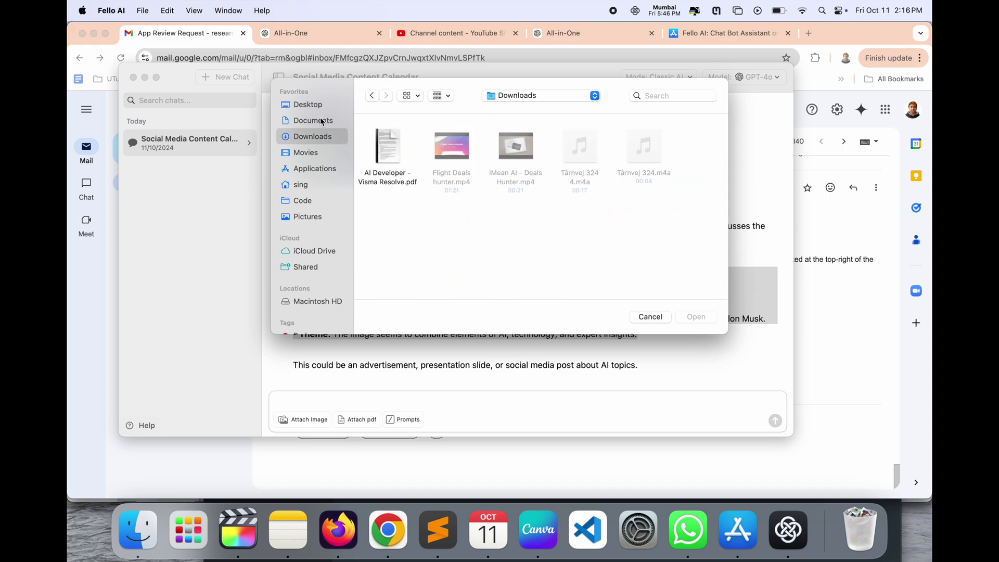
click(312, 104)
double_click(469, 148)
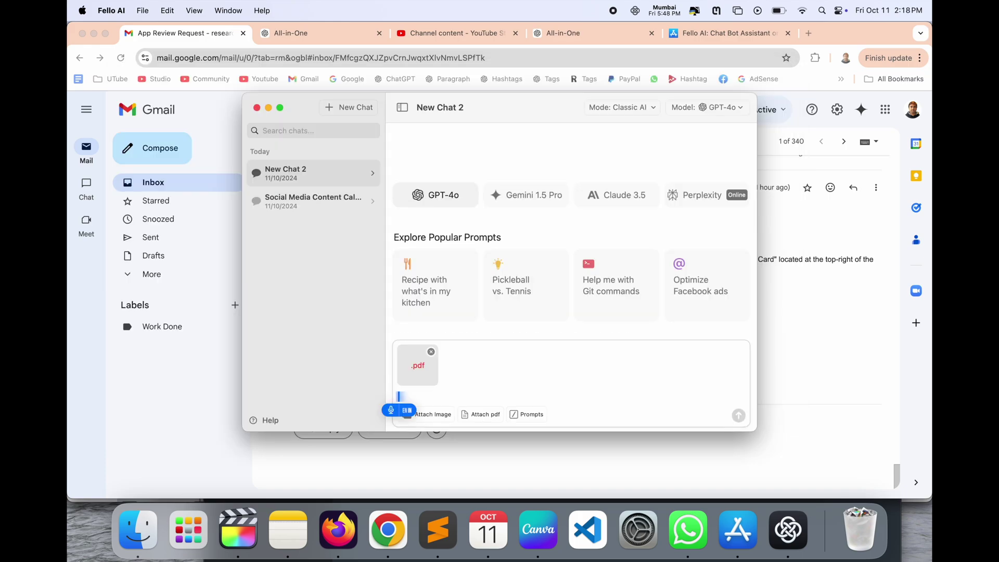
Ask 'Can you explain which types of information available on this PDF?' and read the answer
text(Can you)
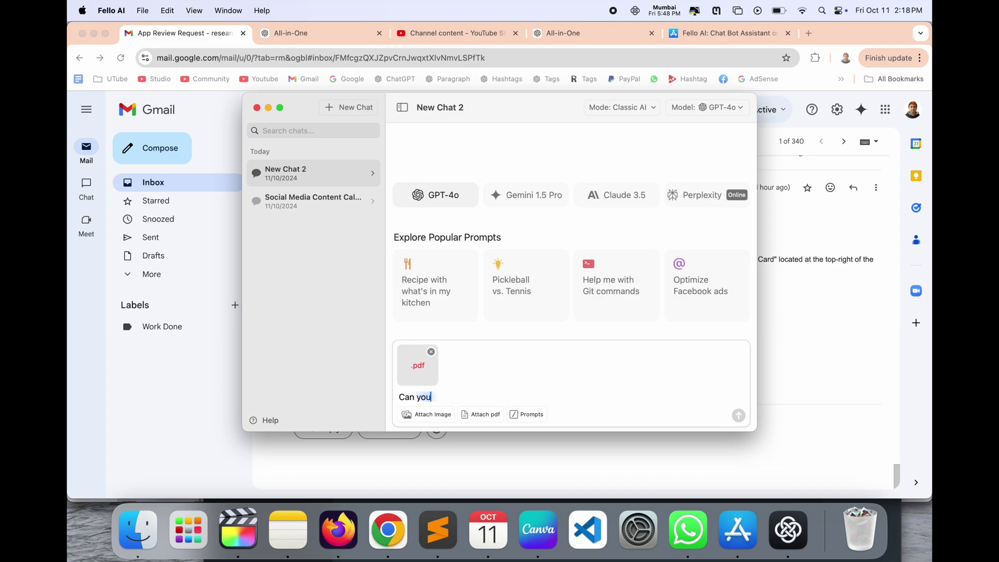
text( explain which types of information available on this PDF?)
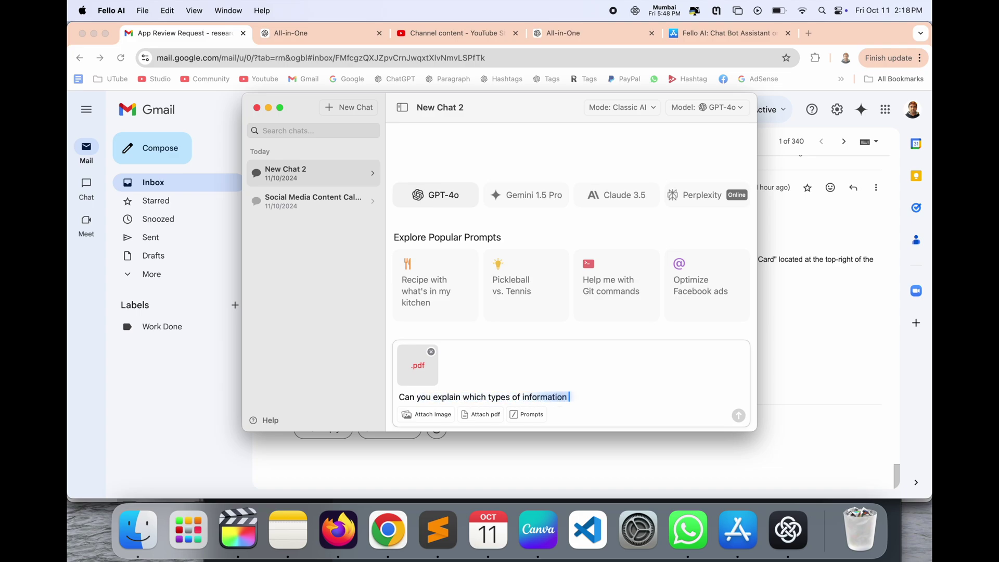
key(Return)
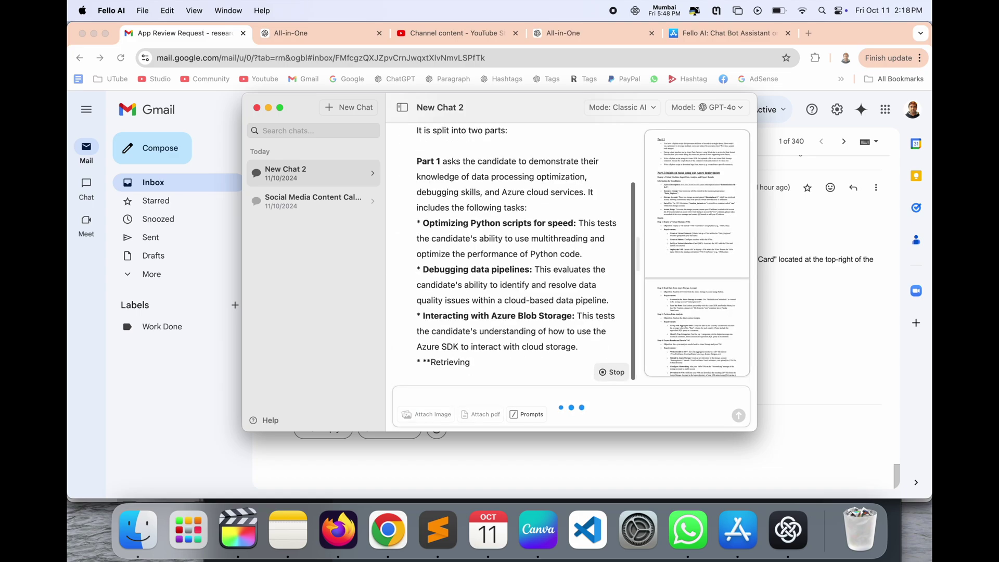
scroll(438, 293, up, 10)
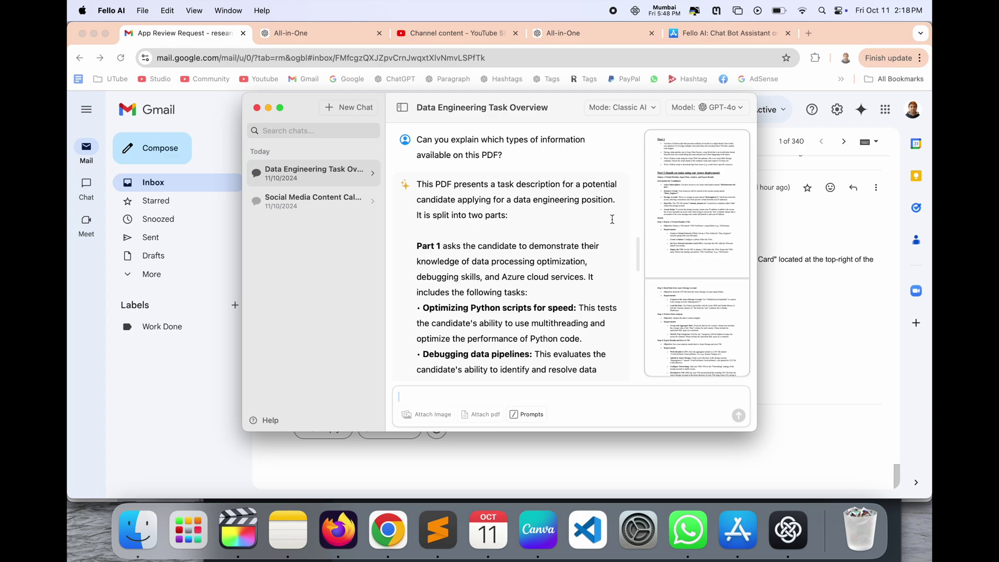
scroll(473, 210, down, 10)
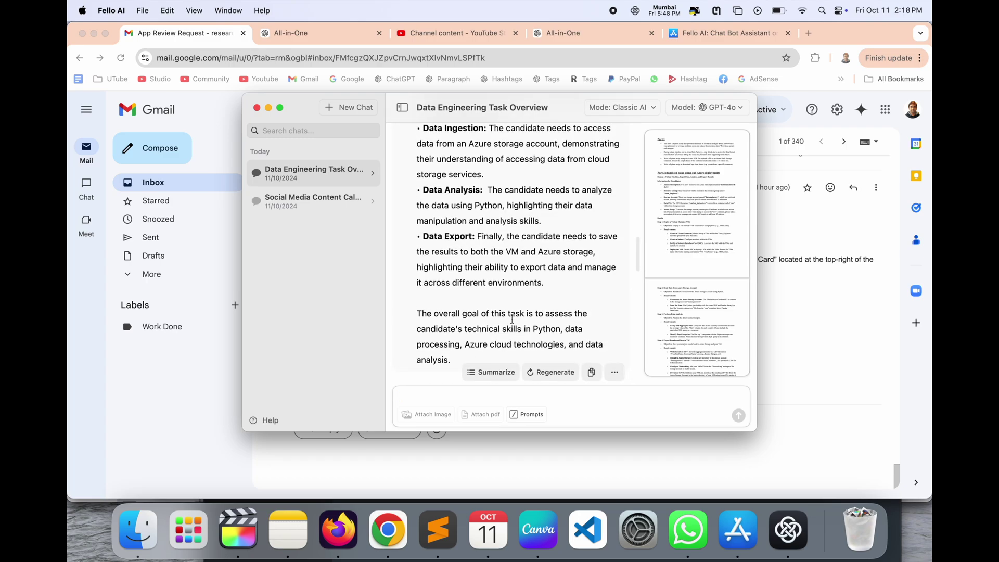
Enlarge the window to full screen and add a Summary of the PDF explanation
double_click(306, 109)
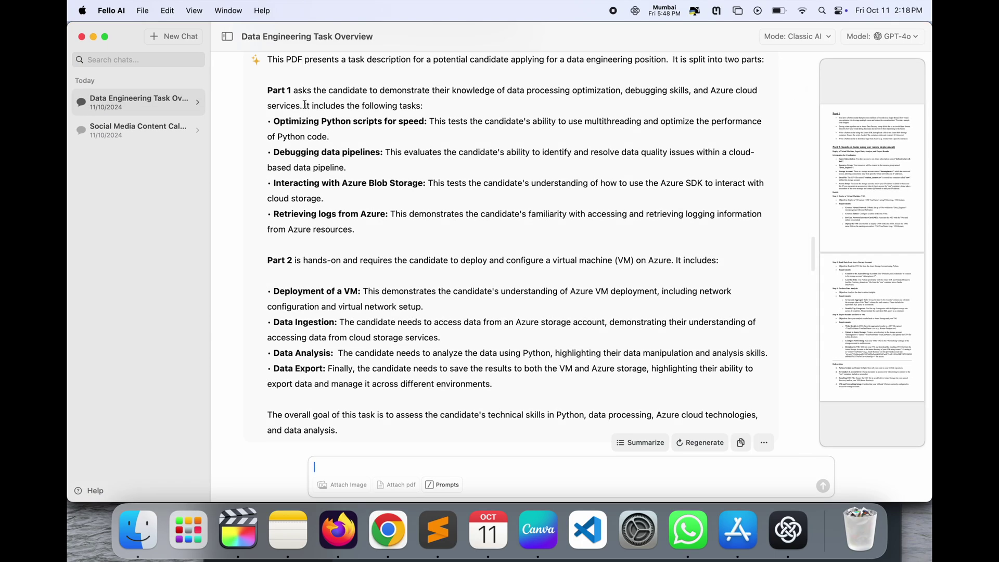
click(642, 443)
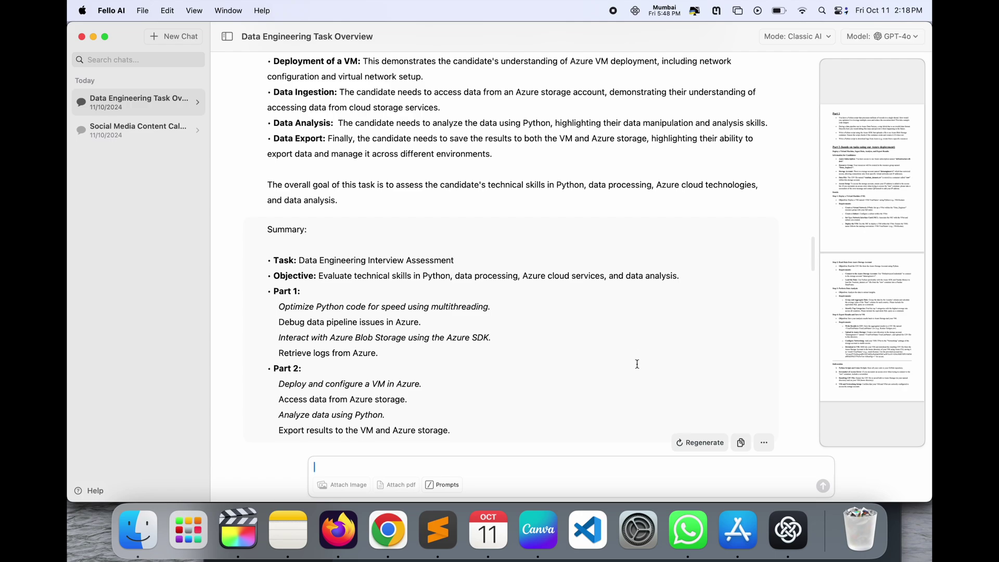
drag(581, 42, 535, 48)
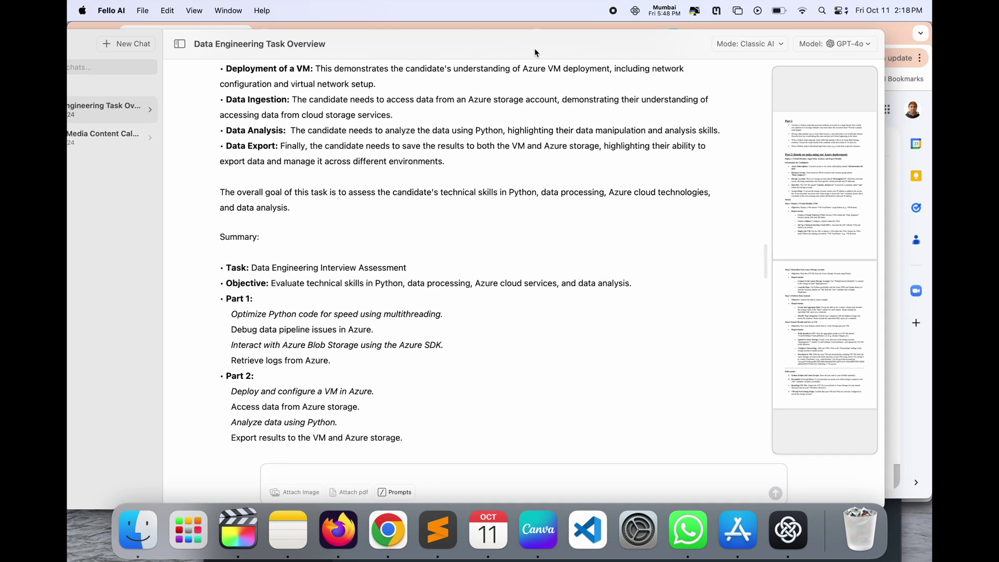
double_click(534, 47)
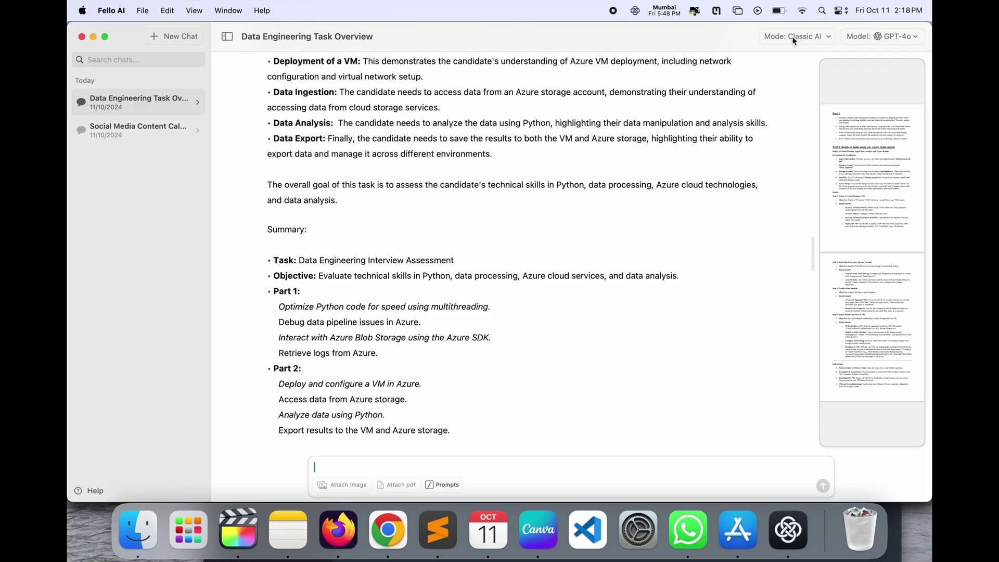
Open the Model: GPT-4o dropdown to show featured and other models
click(908, 38)
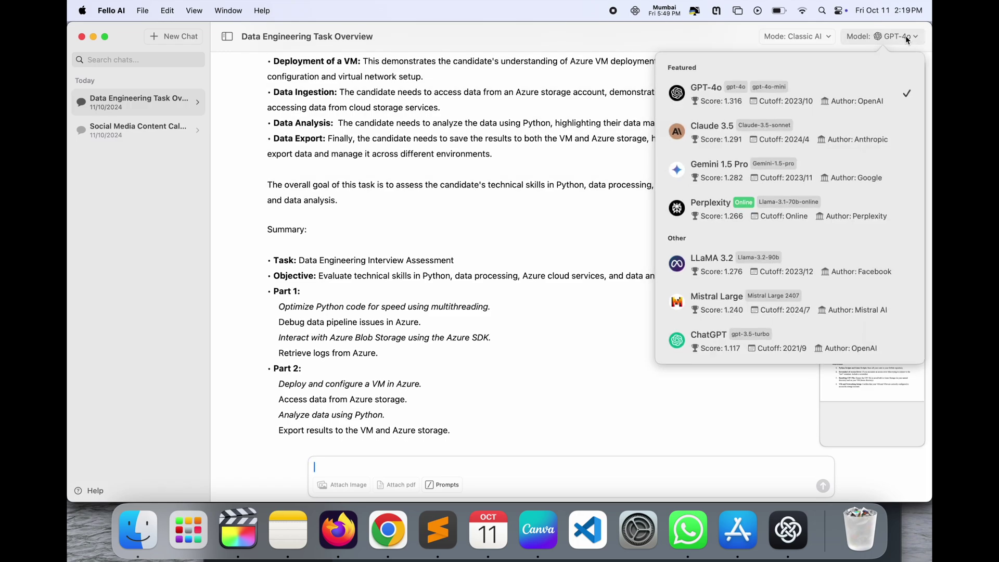